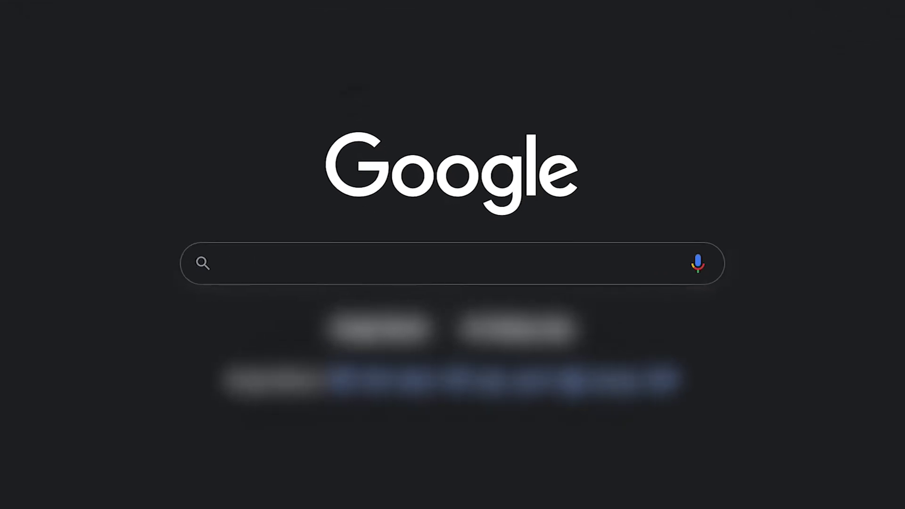
text(switchyomega)
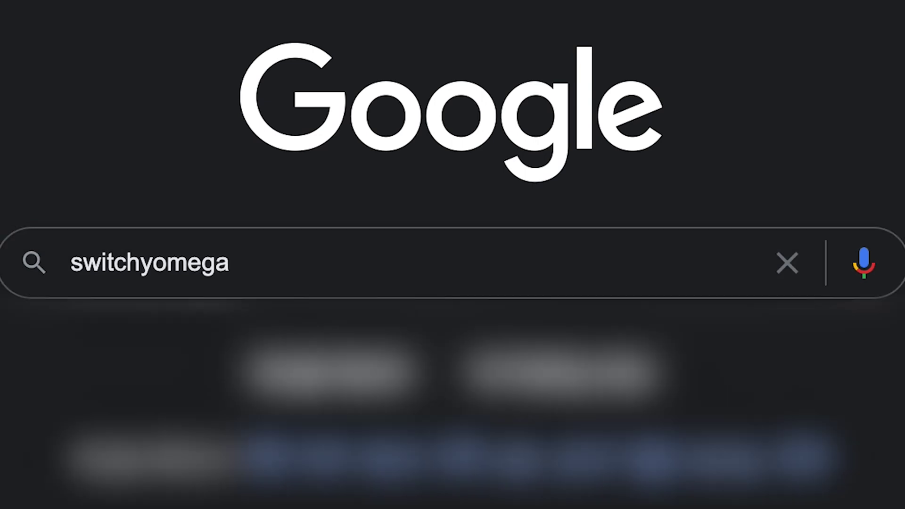
Step: Search Google for switchyomega and add Proxy SwitchyOmega to Chrome from the Web Store
key(Return)
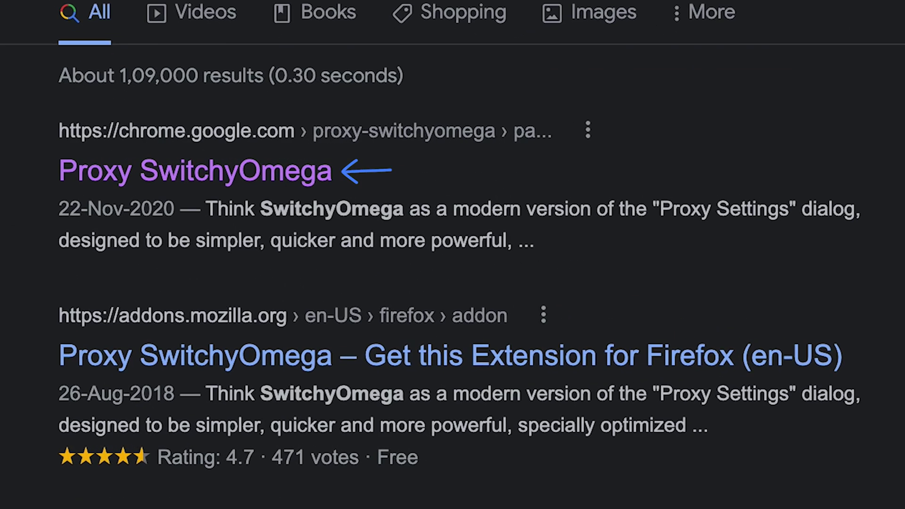
click(324, 190)
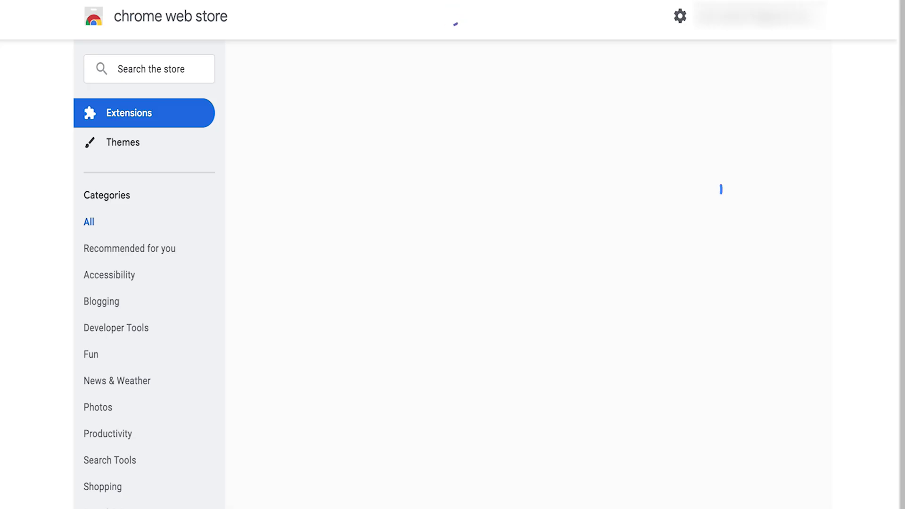
click(749, 127)
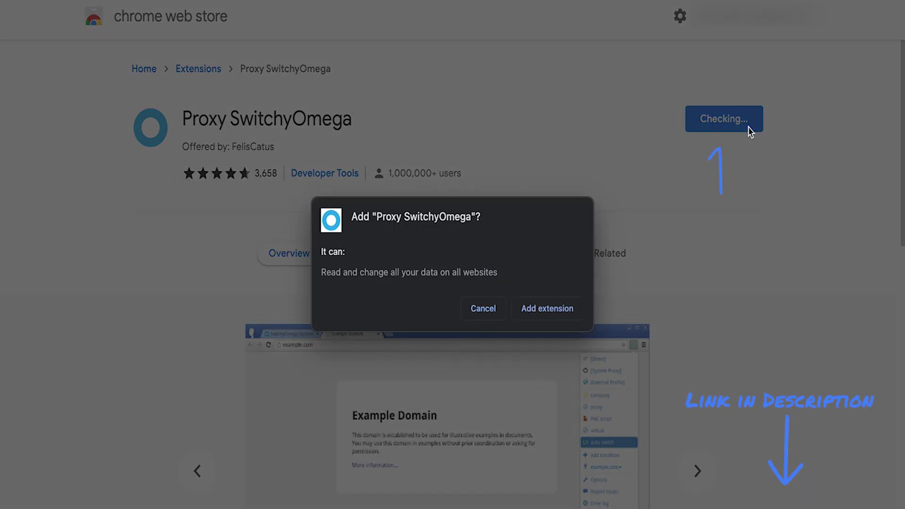
click(558, 309)
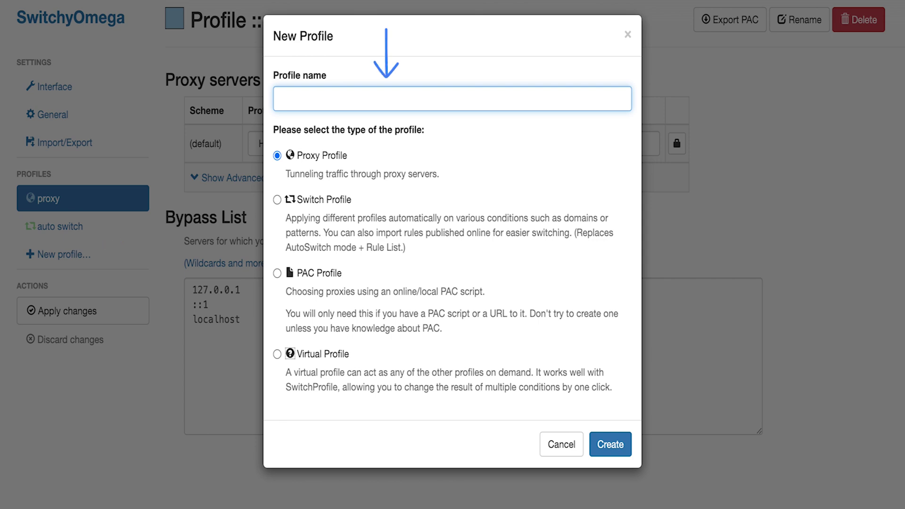
text(Client XYZ - Bright Data Proxies)
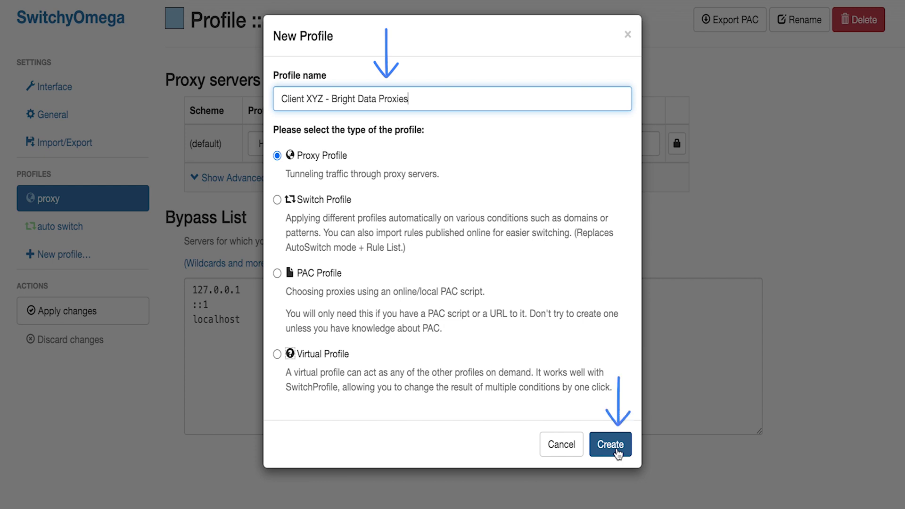
Step: Create the proxy profile 'Client XYZ - Bright Data Proxies'
click(610, 445)
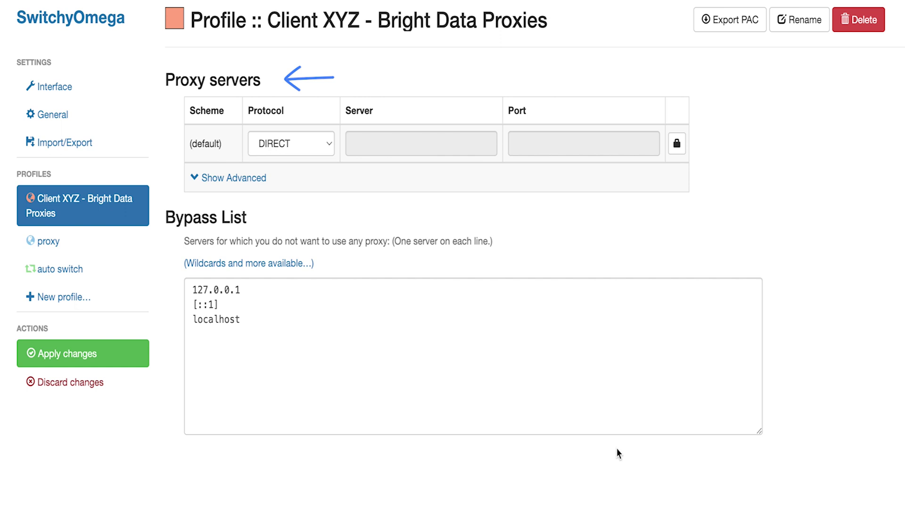
Step: Set the proxy to HTTP at zproxy.lum-superproxy.io, port 22225, and open authentication settings
click(307, 149)
click(305, 164)
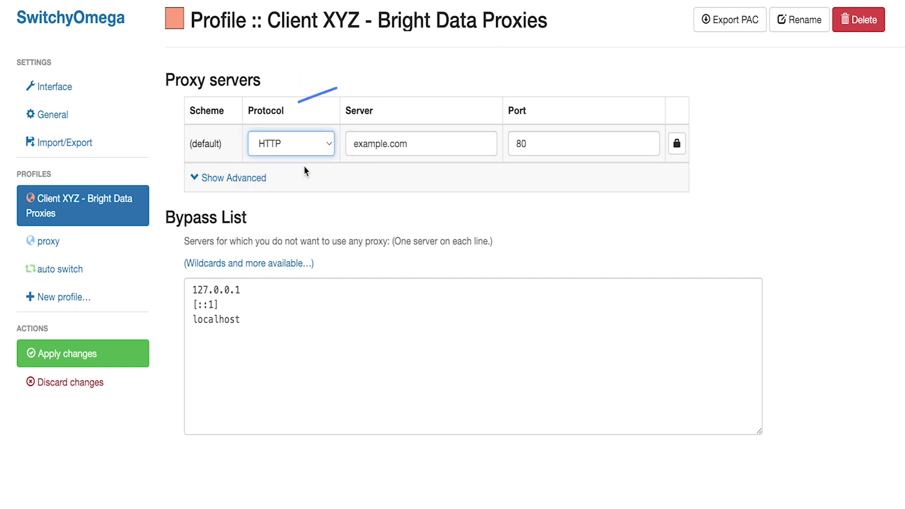
click(410, 144)
key(ctrl+a)
text(zpr)
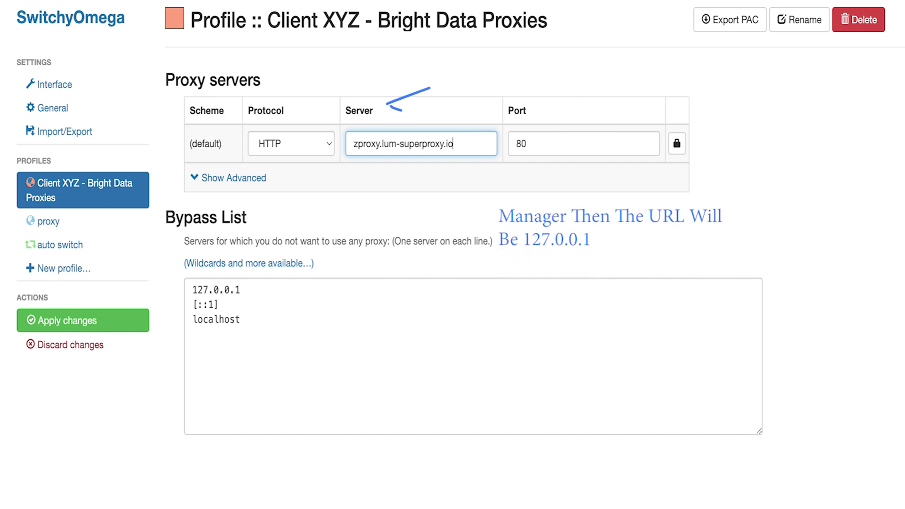
click(631, 142)
key(BackSpace)
key(BackSpace)
text(22225)
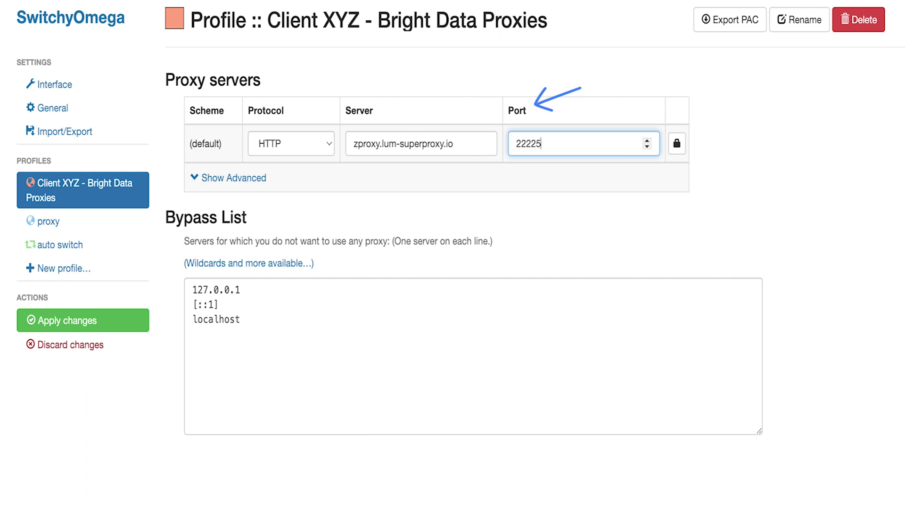
click(678, 146)
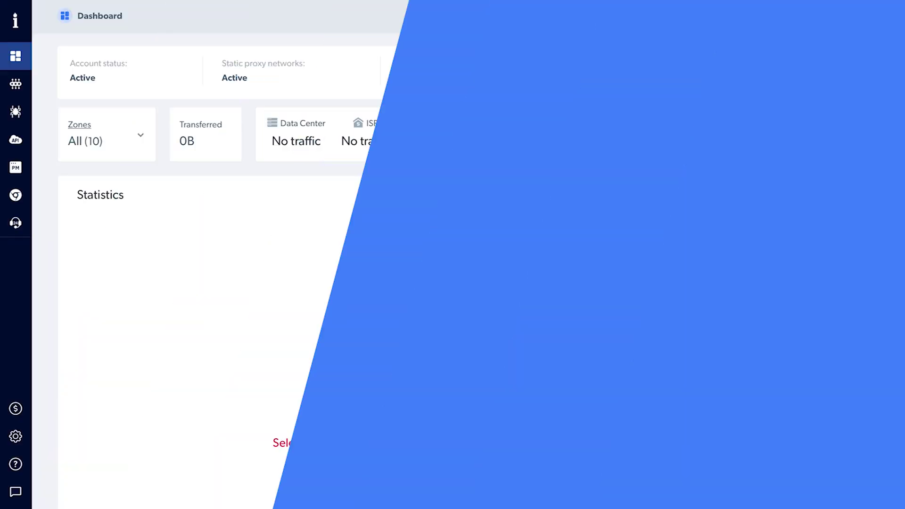
mouse_move(16, 141)
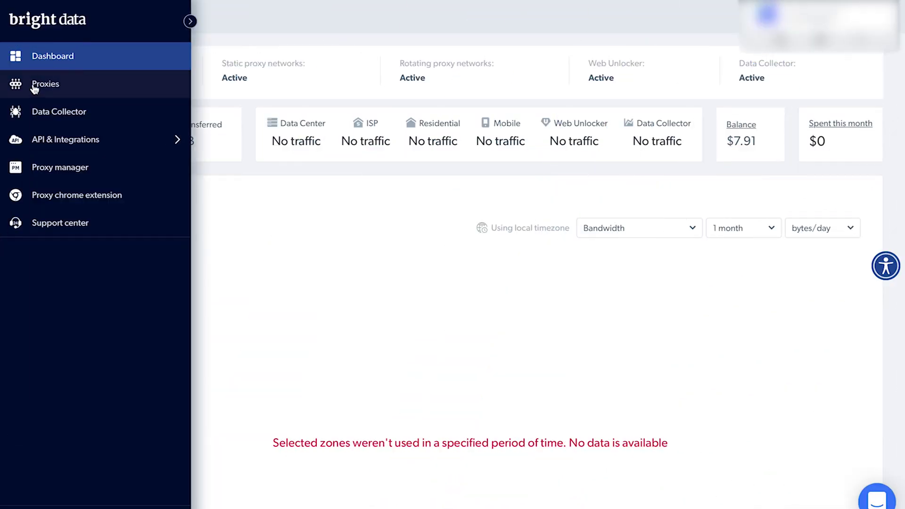
Step: Go to Bright Data's Proxies list and start adding a new zone
click(34, 88)
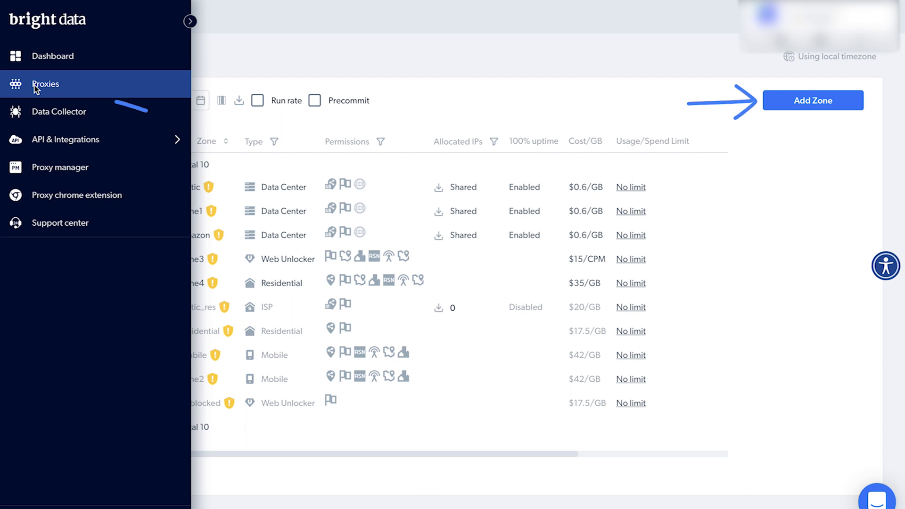
click(845, 108)
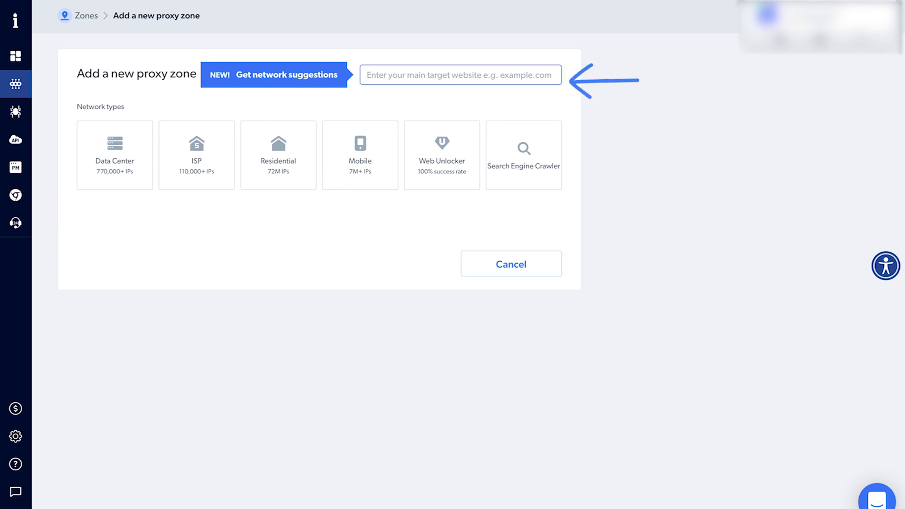
text(linkedin.com)
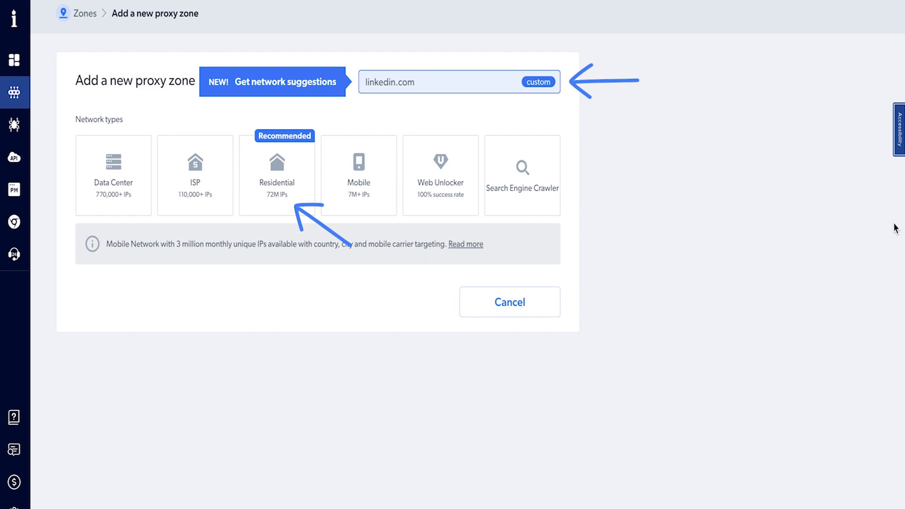
Step: Create Residential zone zone7 targeting linkedin.com and open its access parameters
click(284, 202)
scroll(284, 201, down, 2)
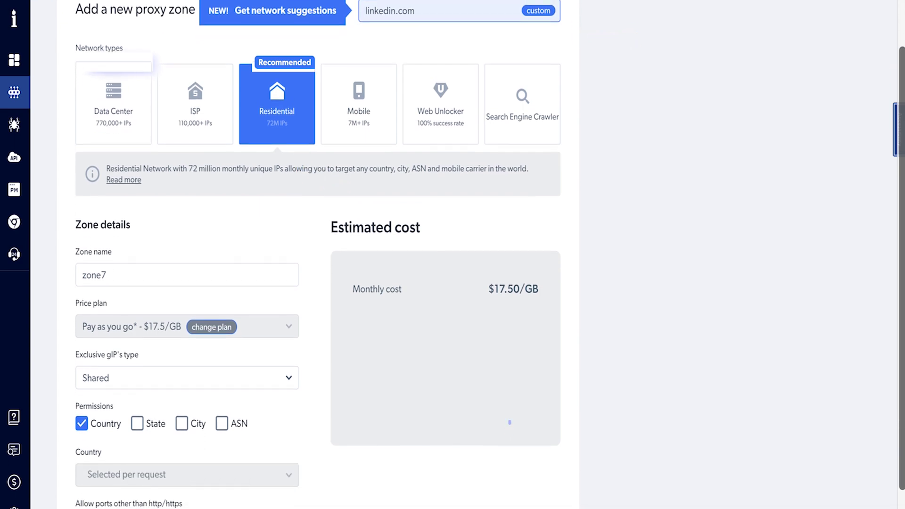
click(541, 492)
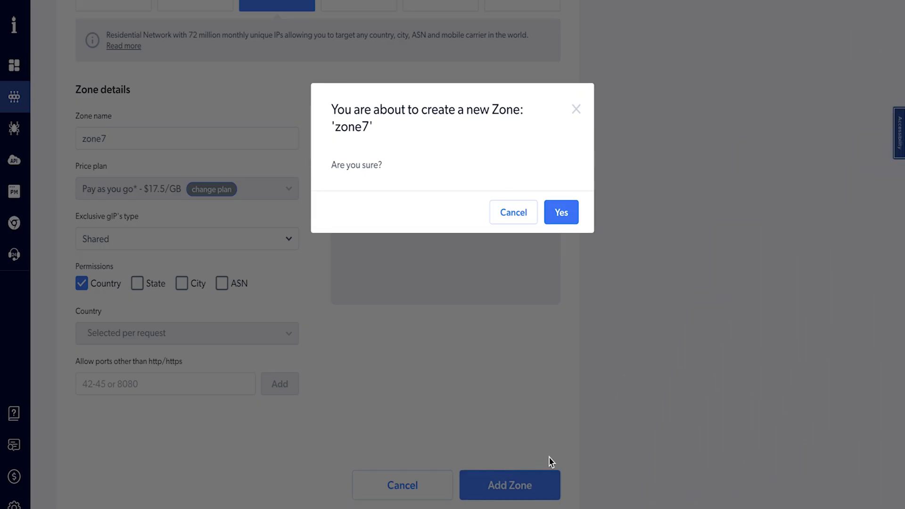
click(558, 213)
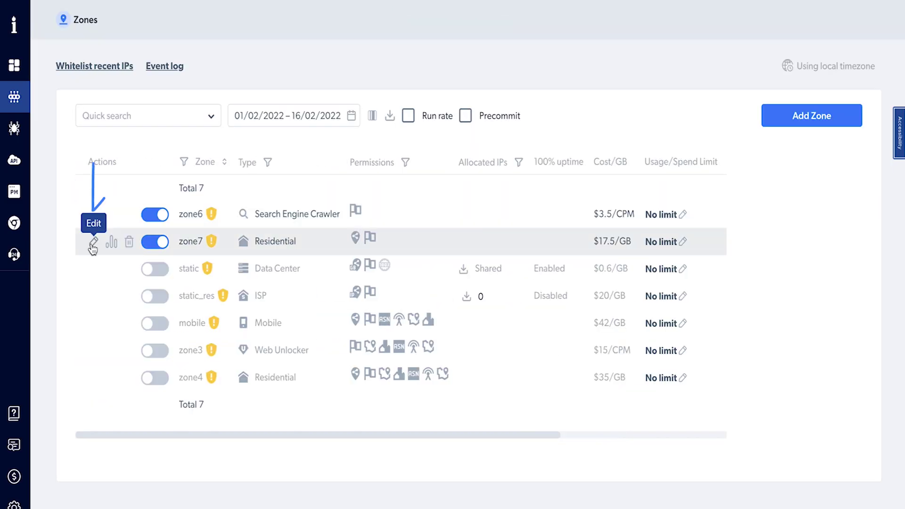
click(93, 243)
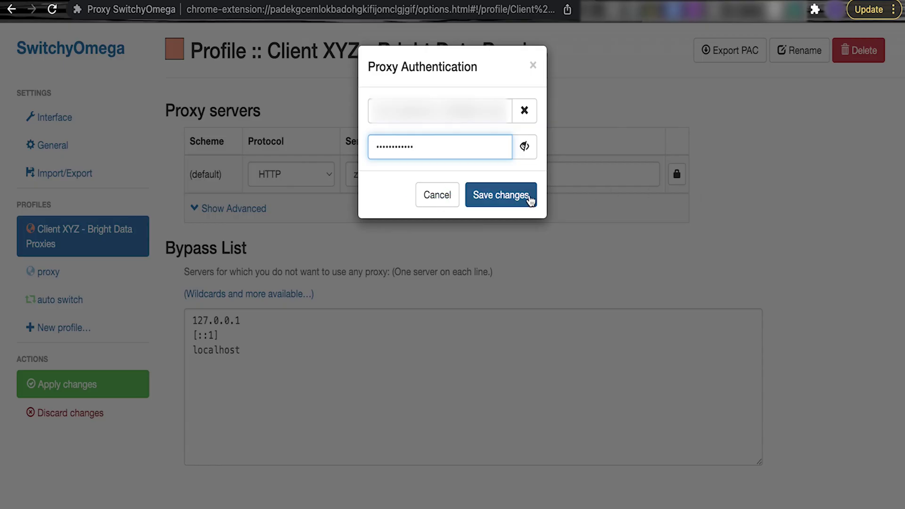
Step: Save the zone7 username and password as the proxy credentials, then open the SwitchyOmega toolbar menu
click(529, 198)
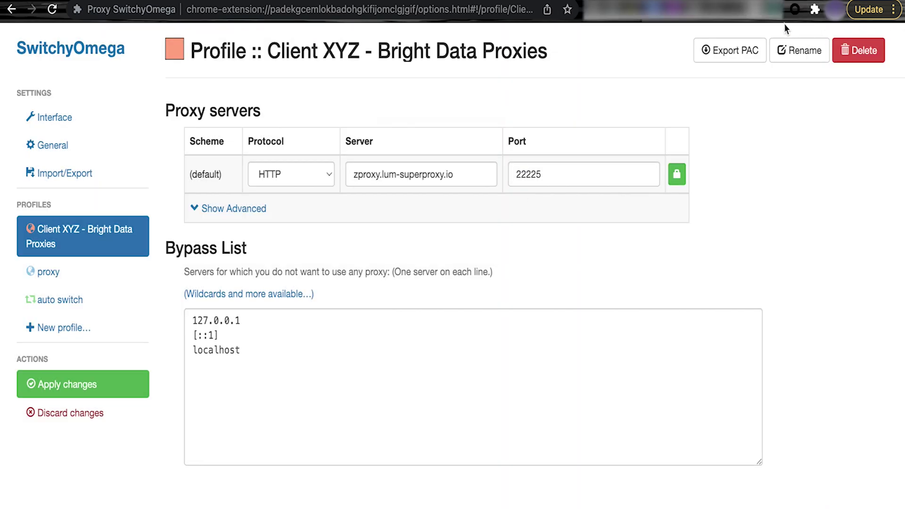
click(795, 12)
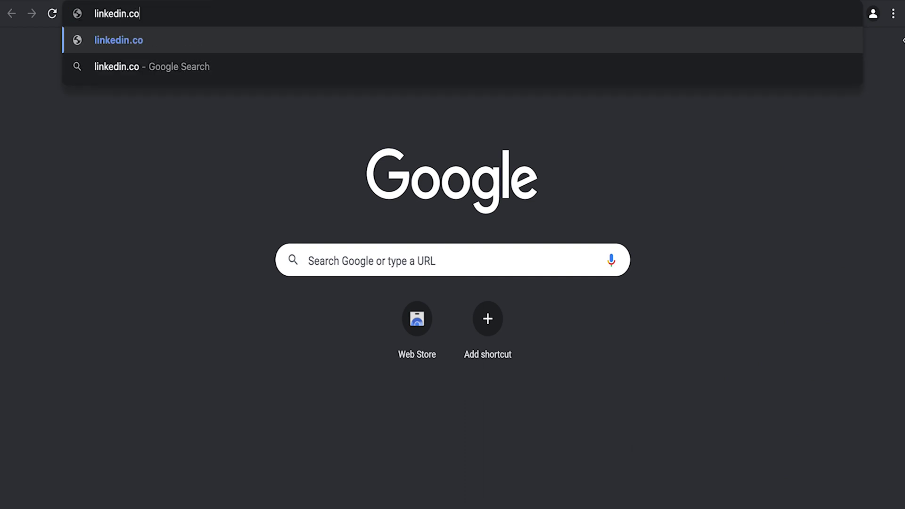
text(m)
Step: Load linkedin.com in a new tab through the proxy
key(Return)
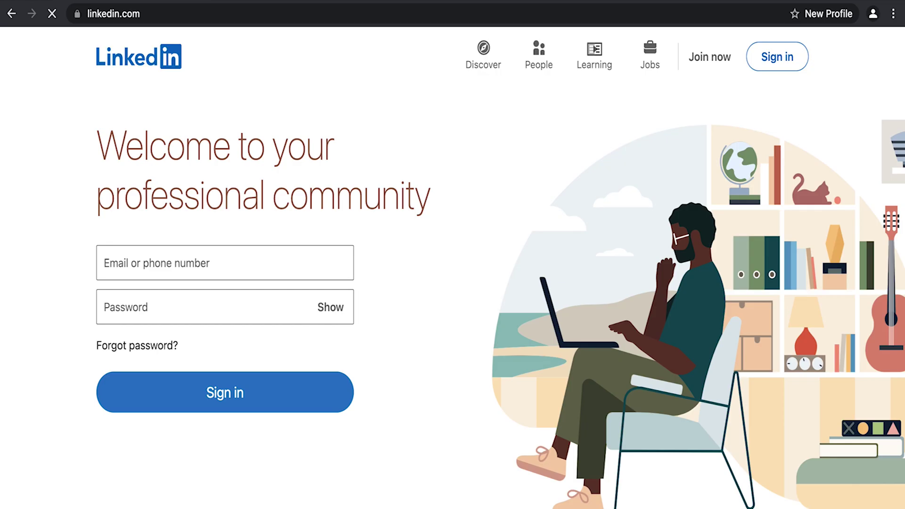